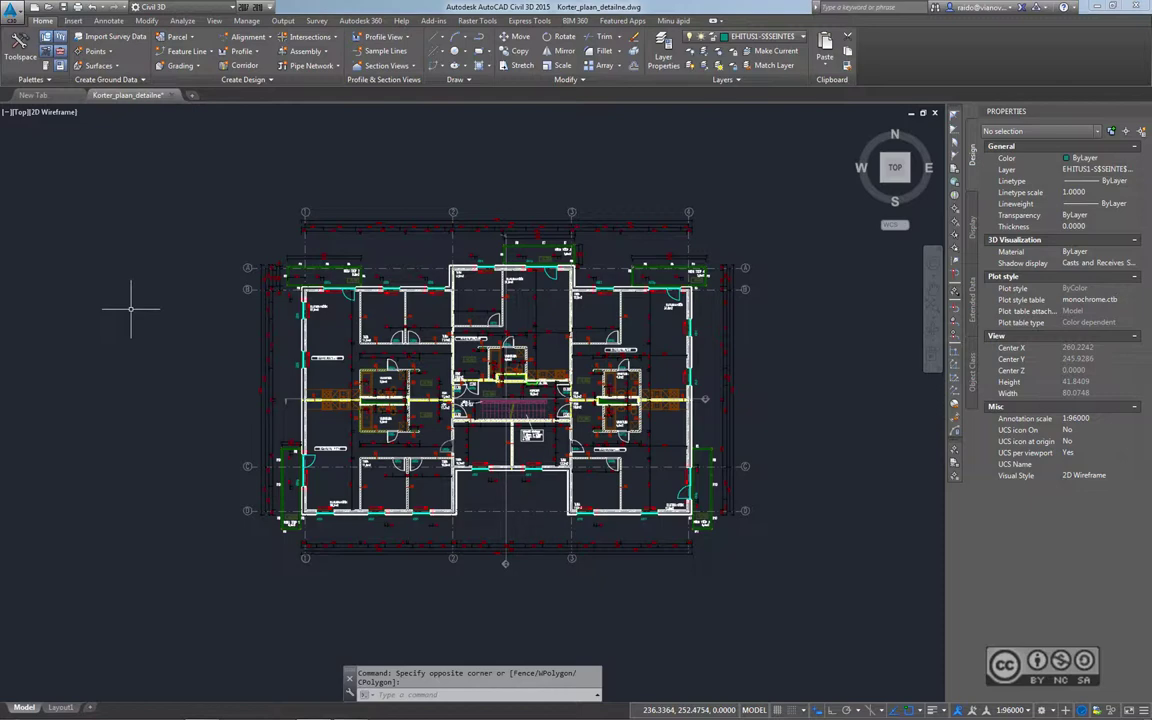
# Open Options with OP to check the default save format, AutoCAD 2013 Drawing
pyautogui.write('op')
pyautogui.press('Return')
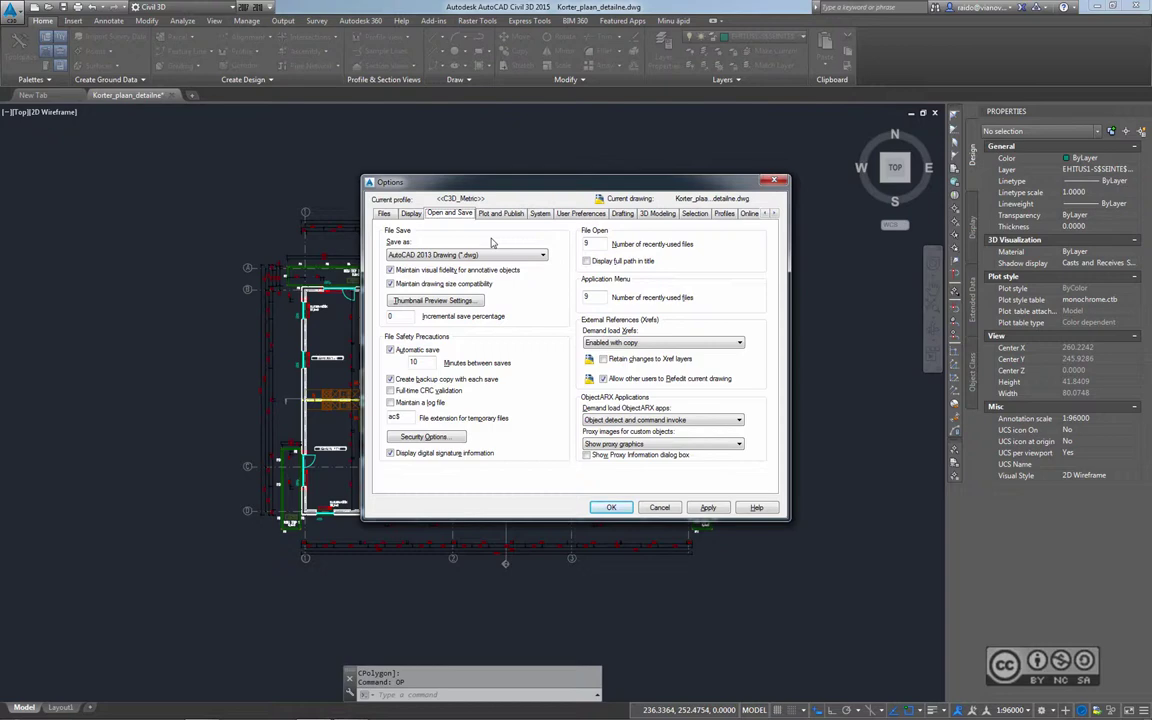
# Close Options, review the older DWG formats listed in Save As, then cancel without saving
pyautogui.press('Escape')
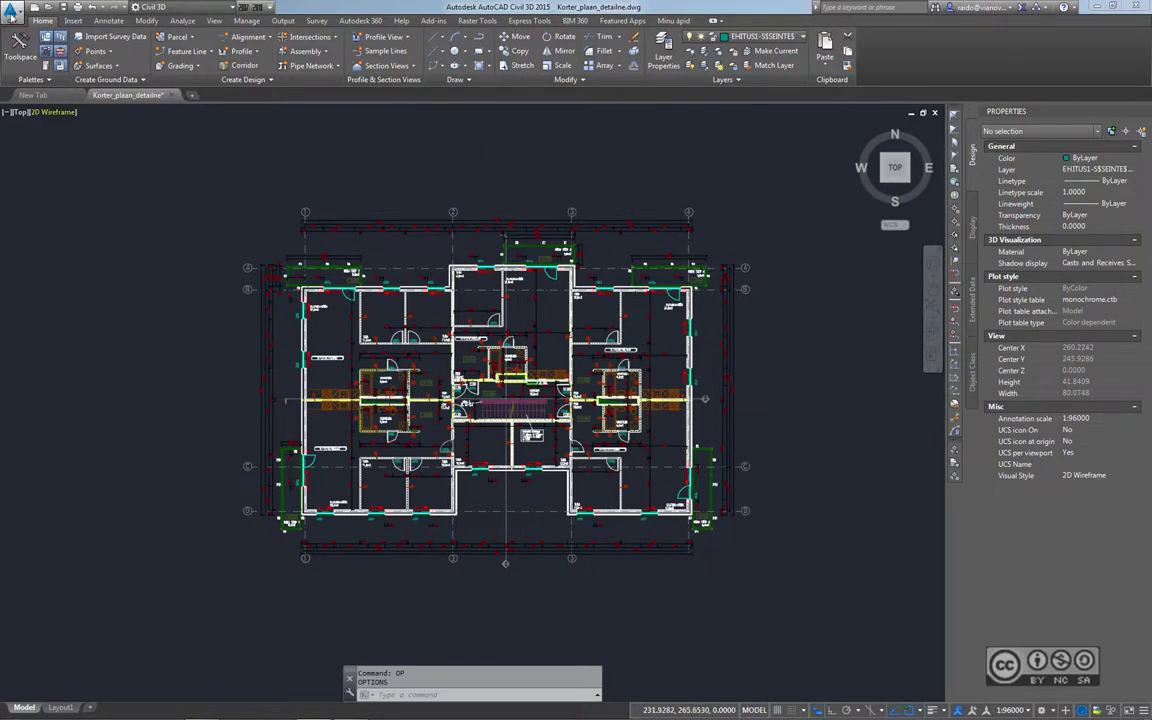
pyautogui.click(10, 14)
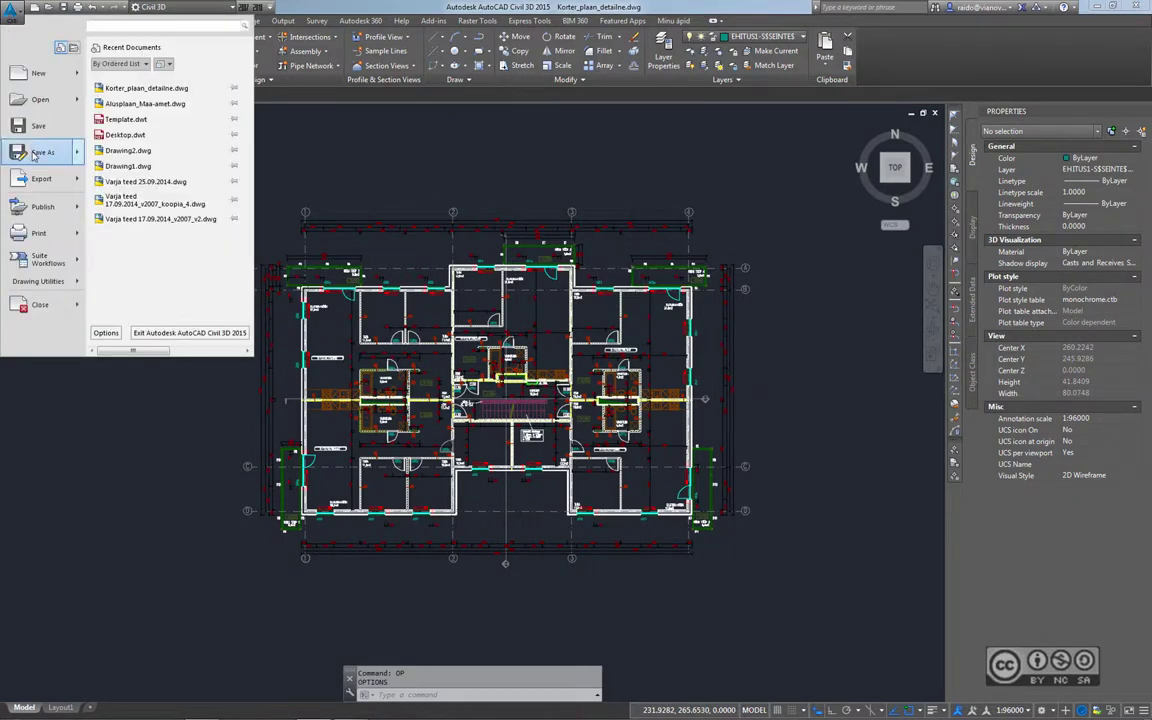
pyautogui.click(128, 75)
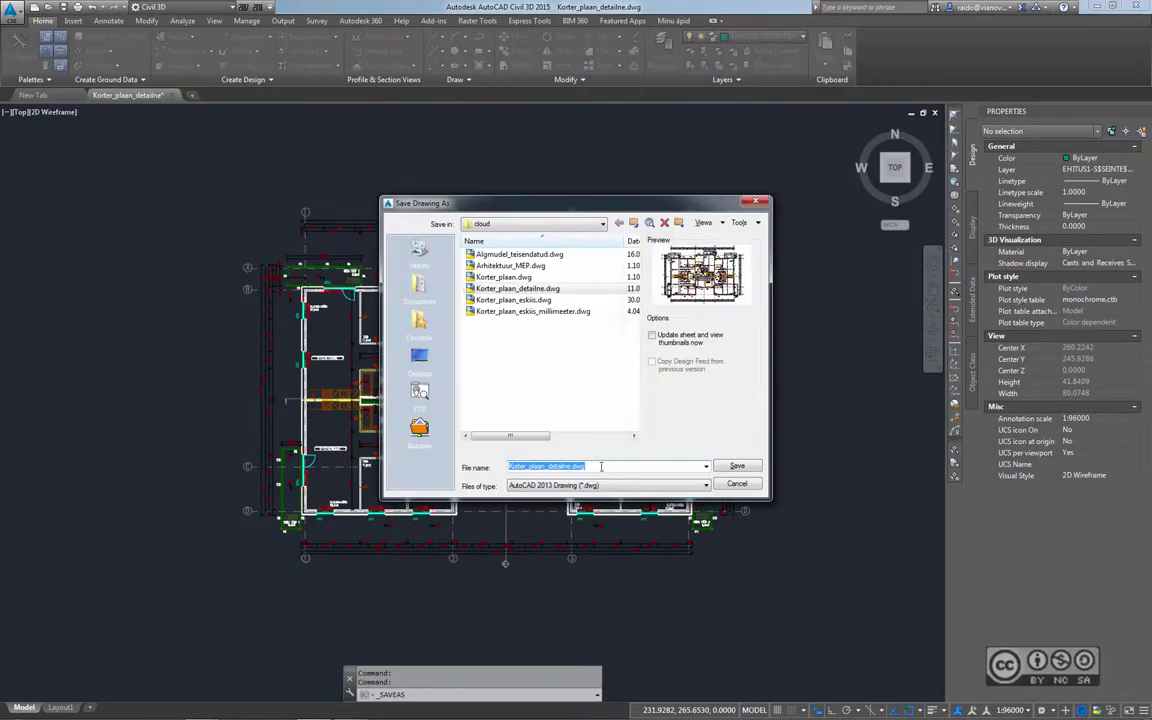
pyautogui.click(556, 486)
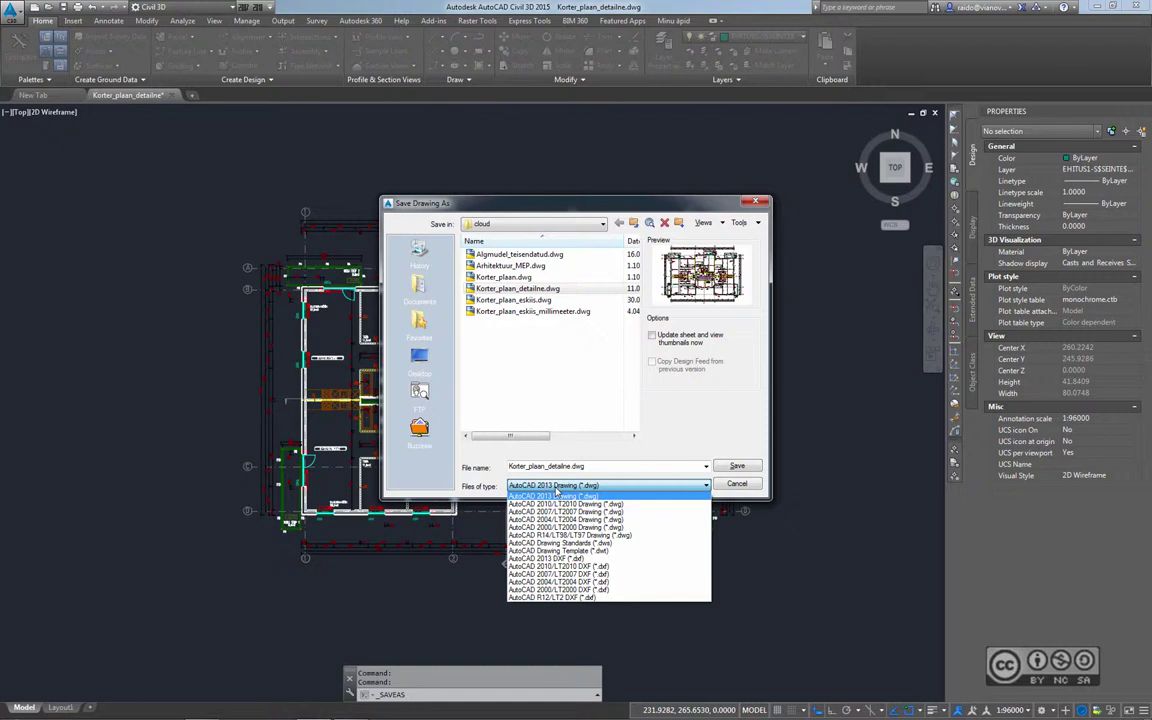
pyautogui.click(556, 496)
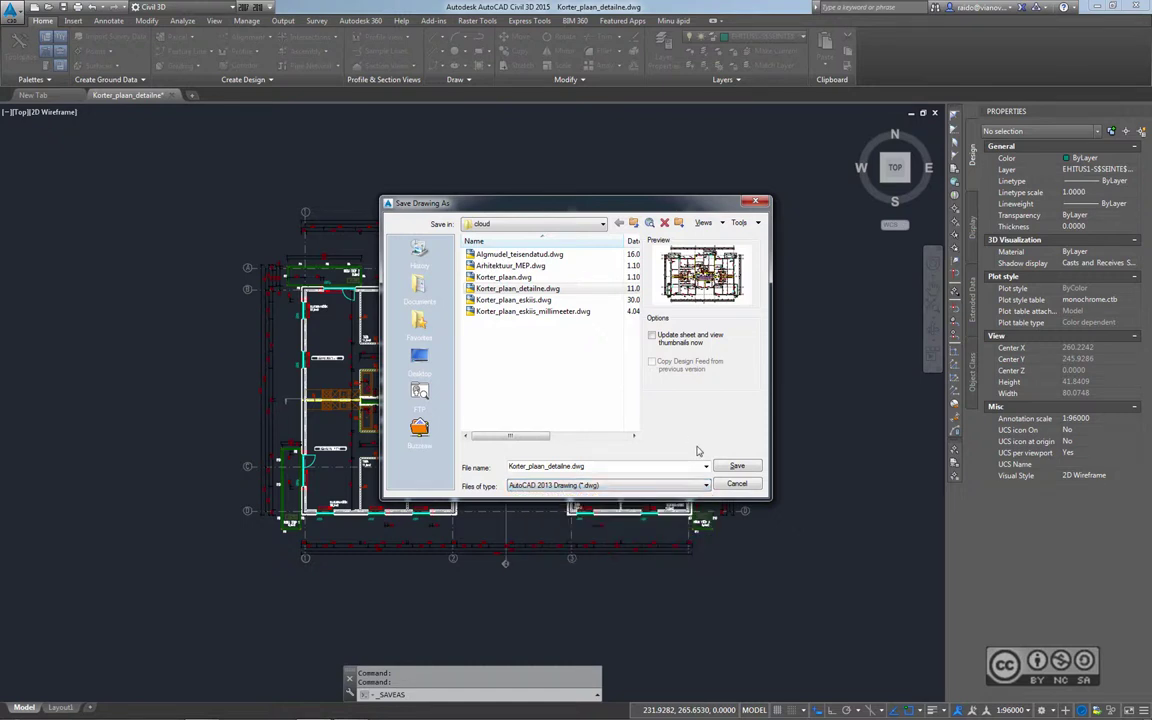
pyautogui.click(733, 484)
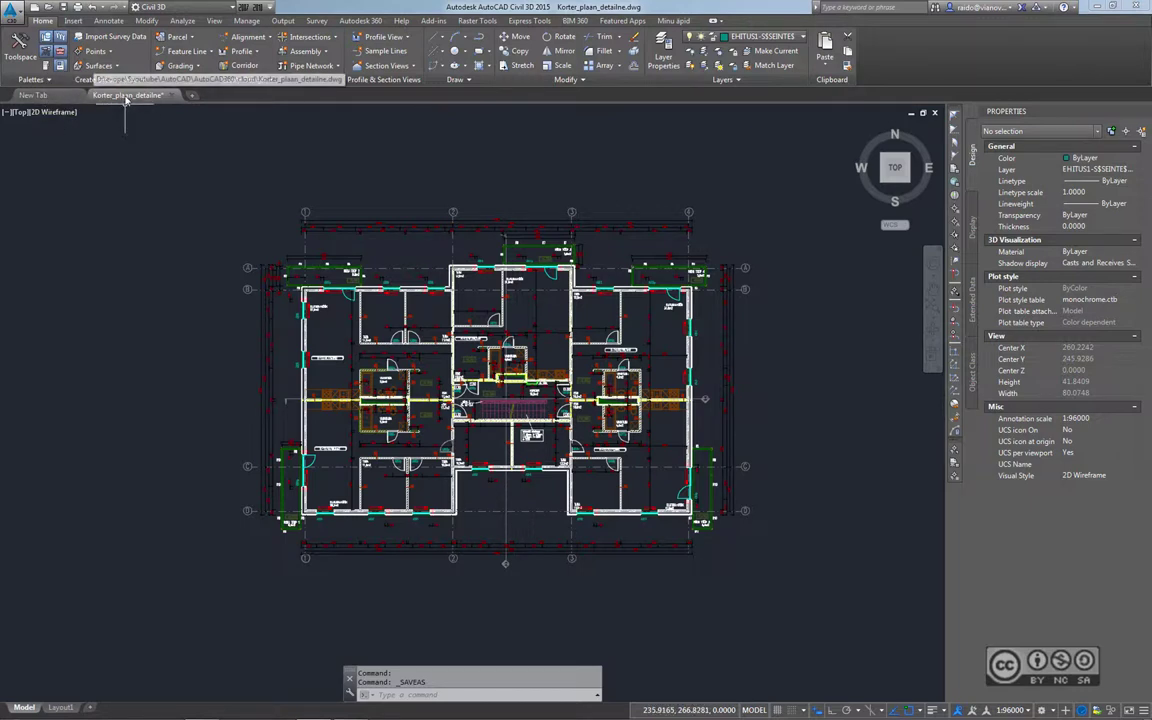
pyautogui.moveTo(128, 95)
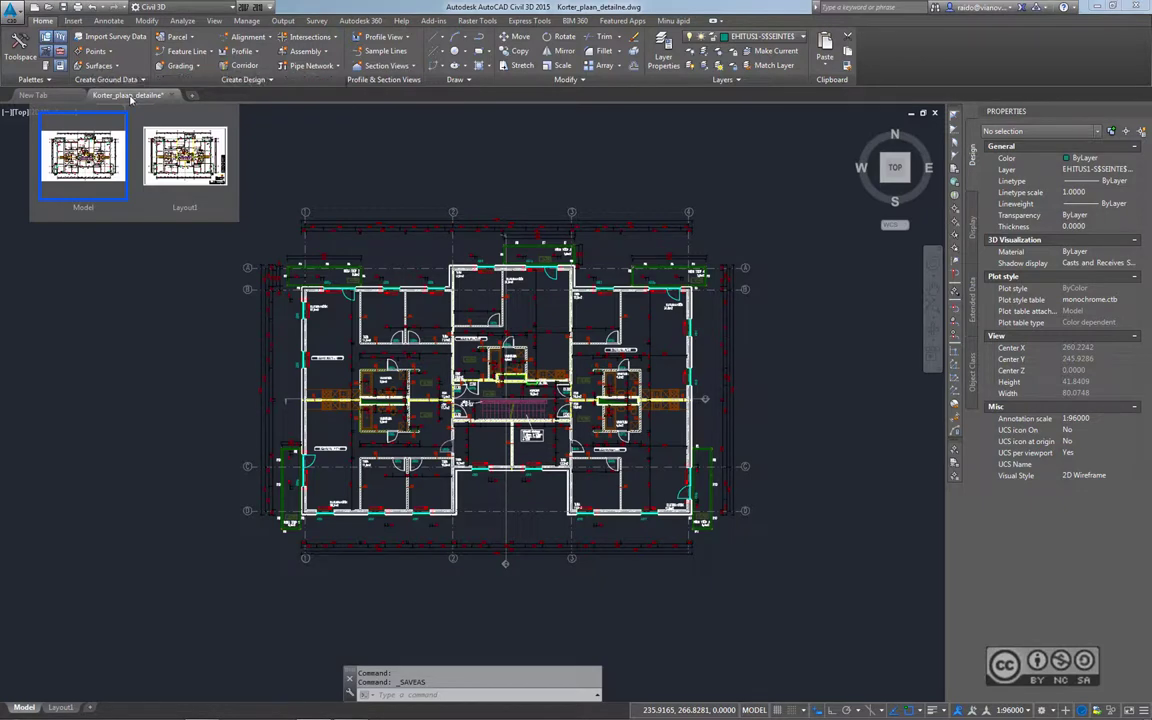
pyautogui.rightClick(131, 96)
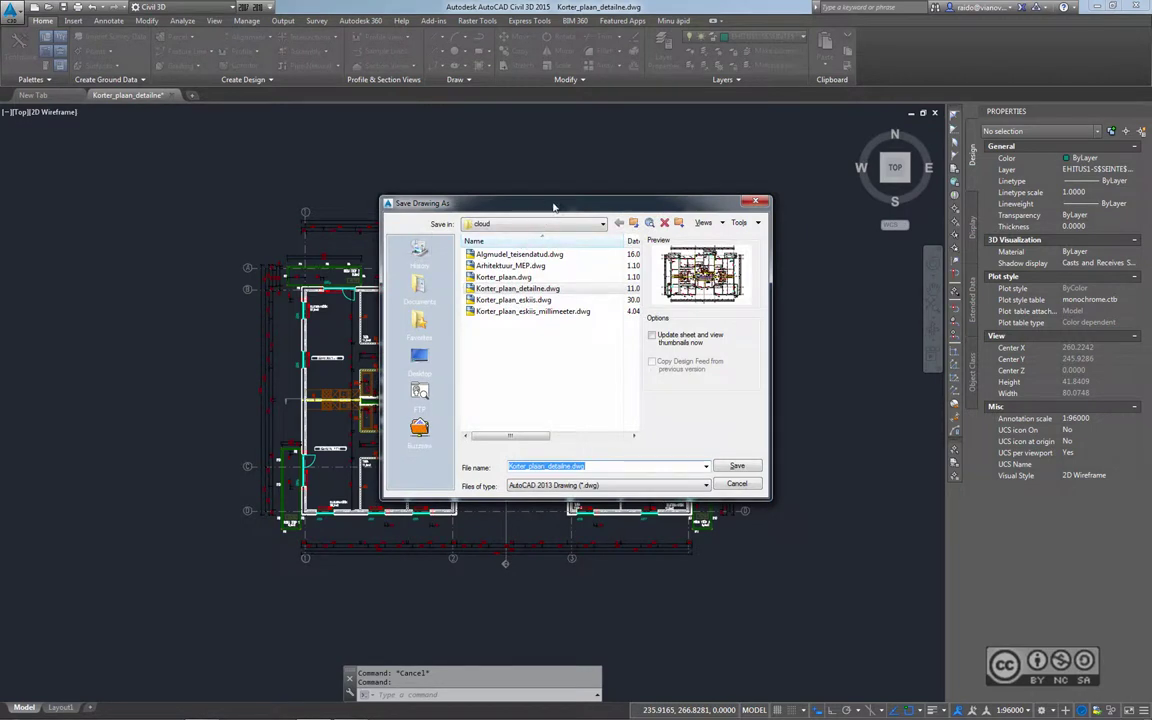
pyautogui.click(604, 485)
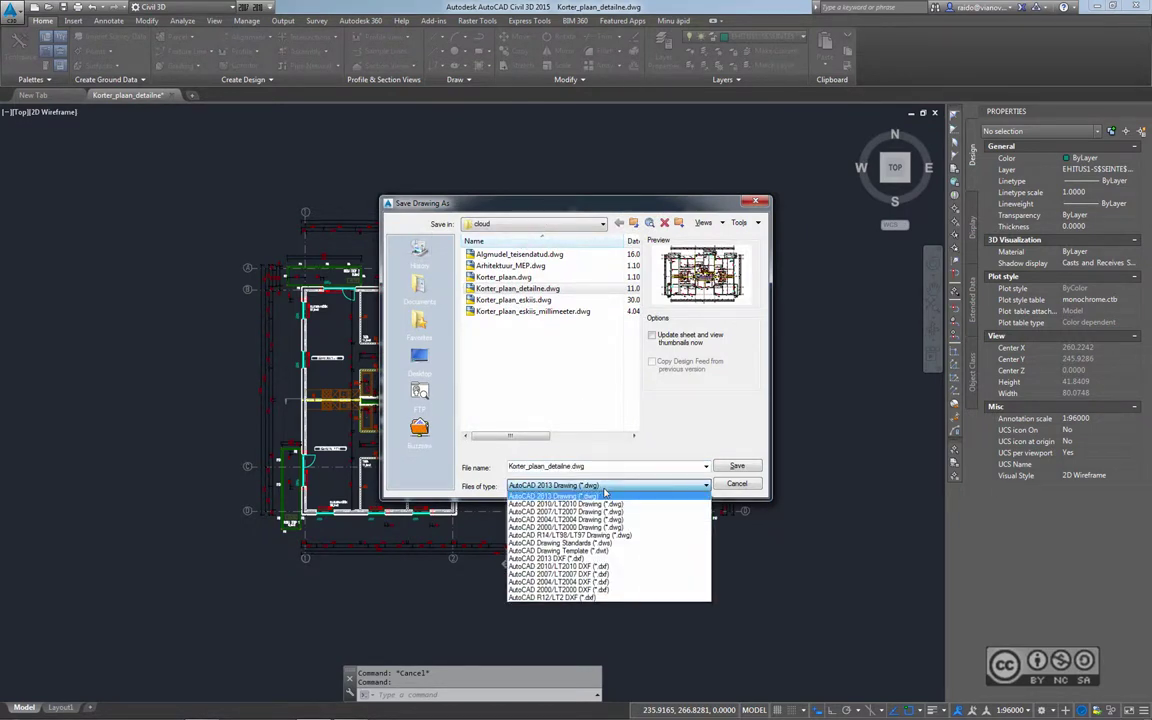
pyautogui.press('Escape')
pyautogui.press('Escape')
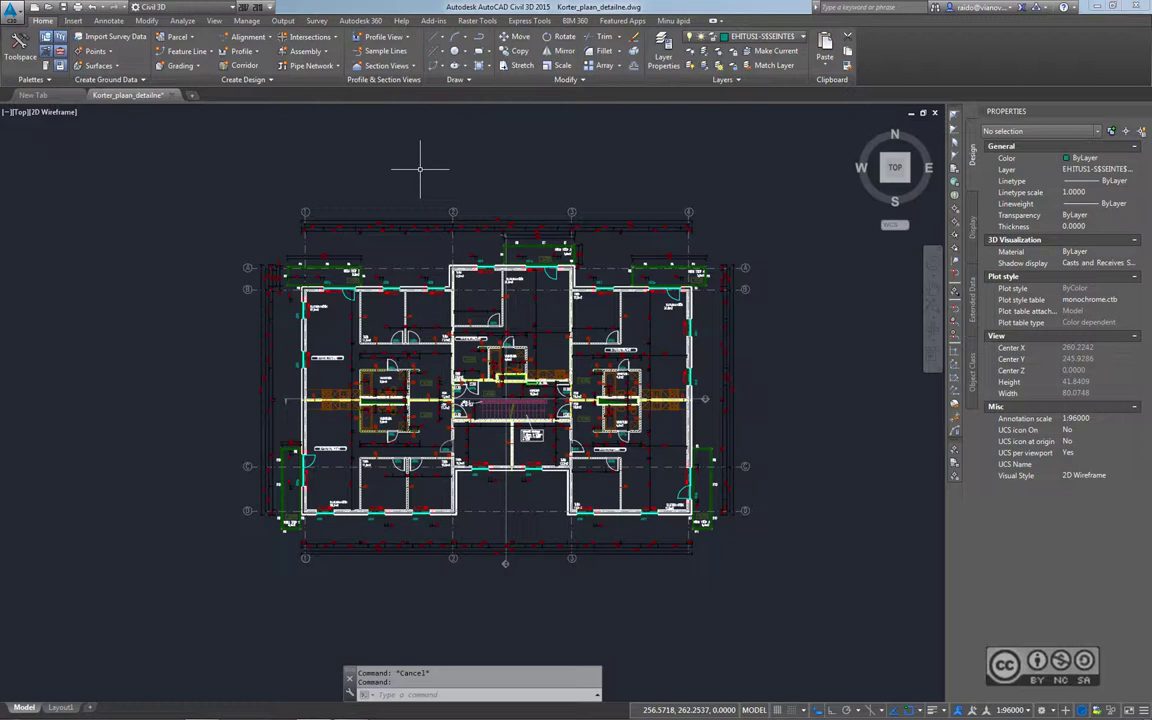
# On the Manage tab, check the Action Recorder macro list and keep s2007 selected
pyautogui.click(247, 20)
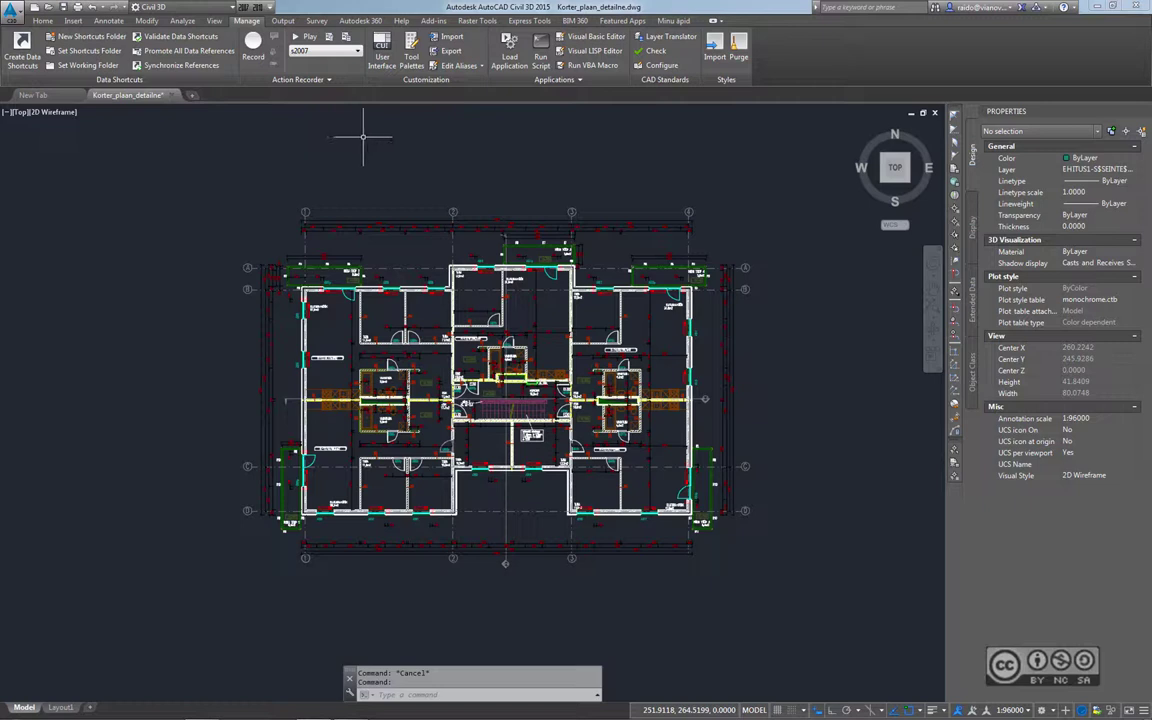
pyautogui.click(358, 50)
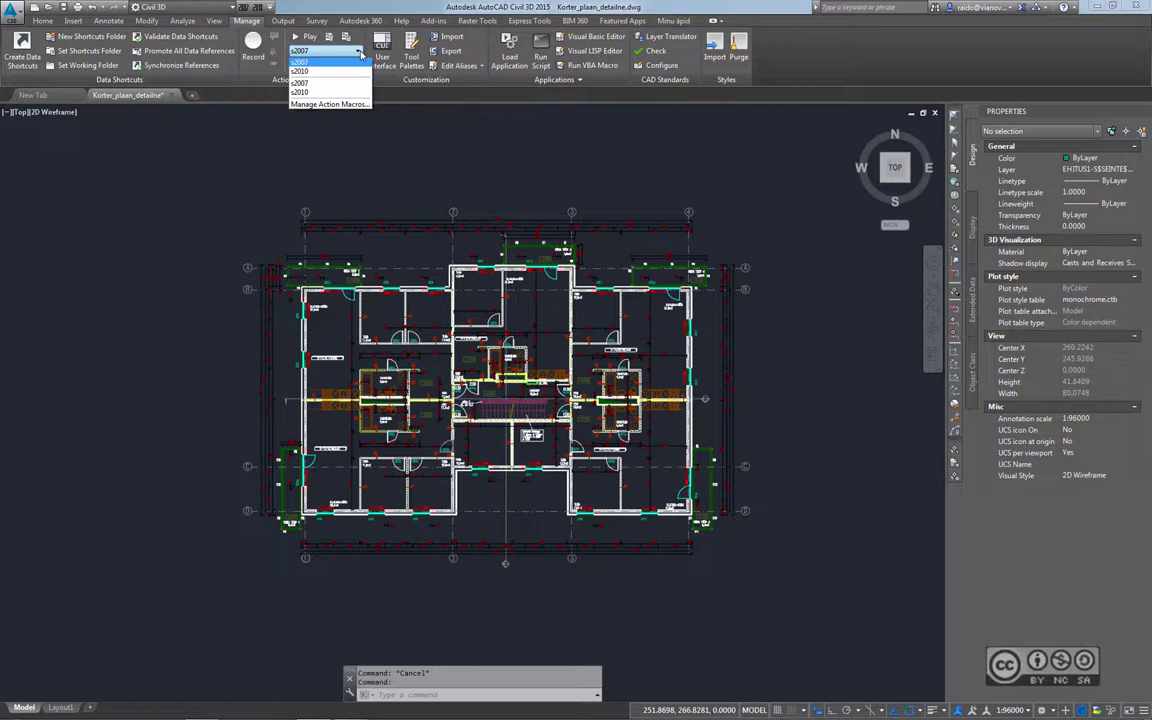
pyautogui.click(300, 62)
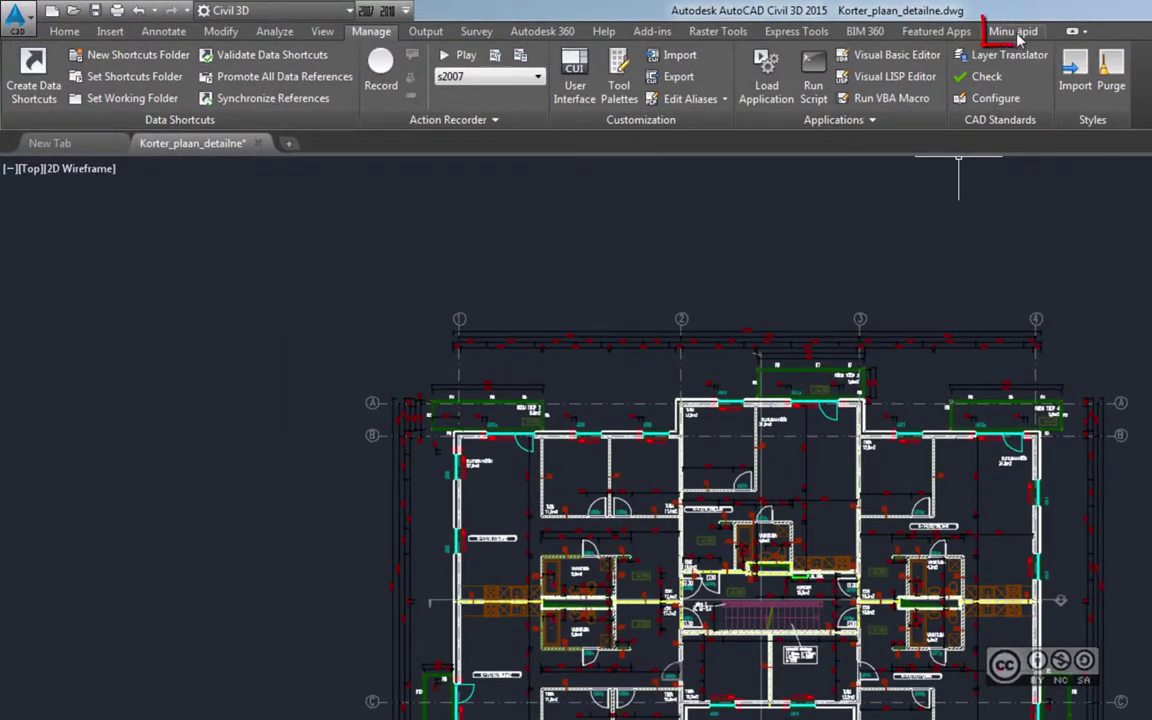
# Run the 2007 save macro from the Minu äpid tab and dismiss Playback Complete
pyautogui.click(1015, 32)
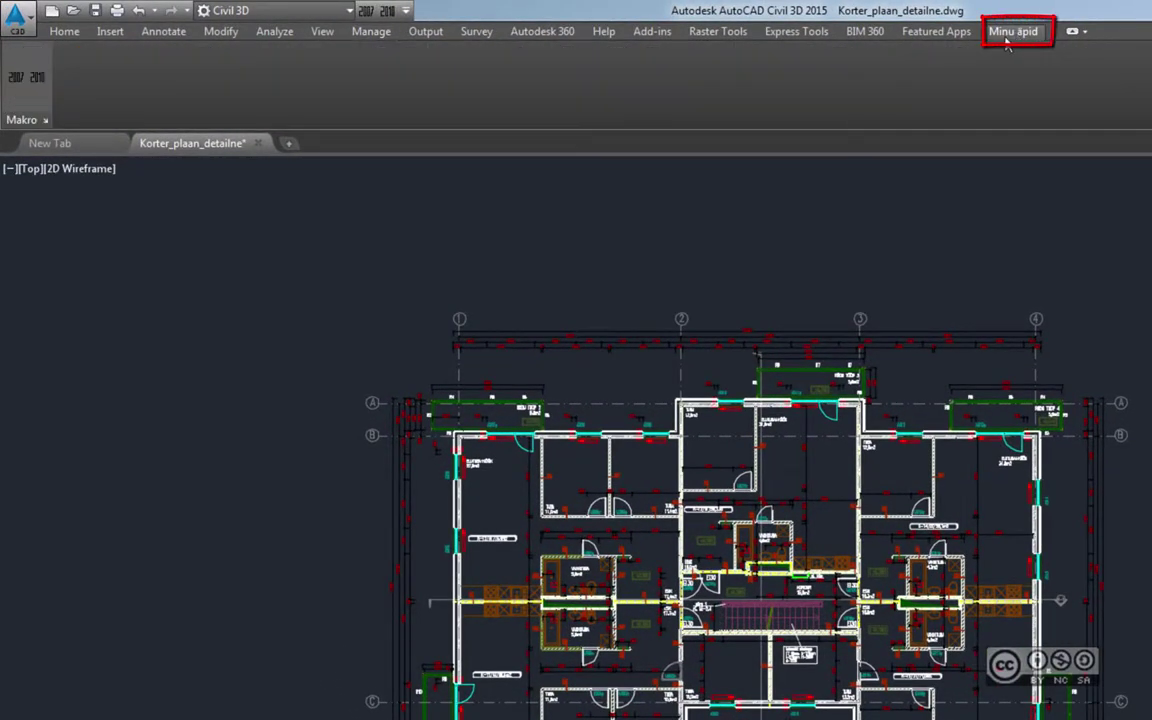
pyautogui.click(16, 85)
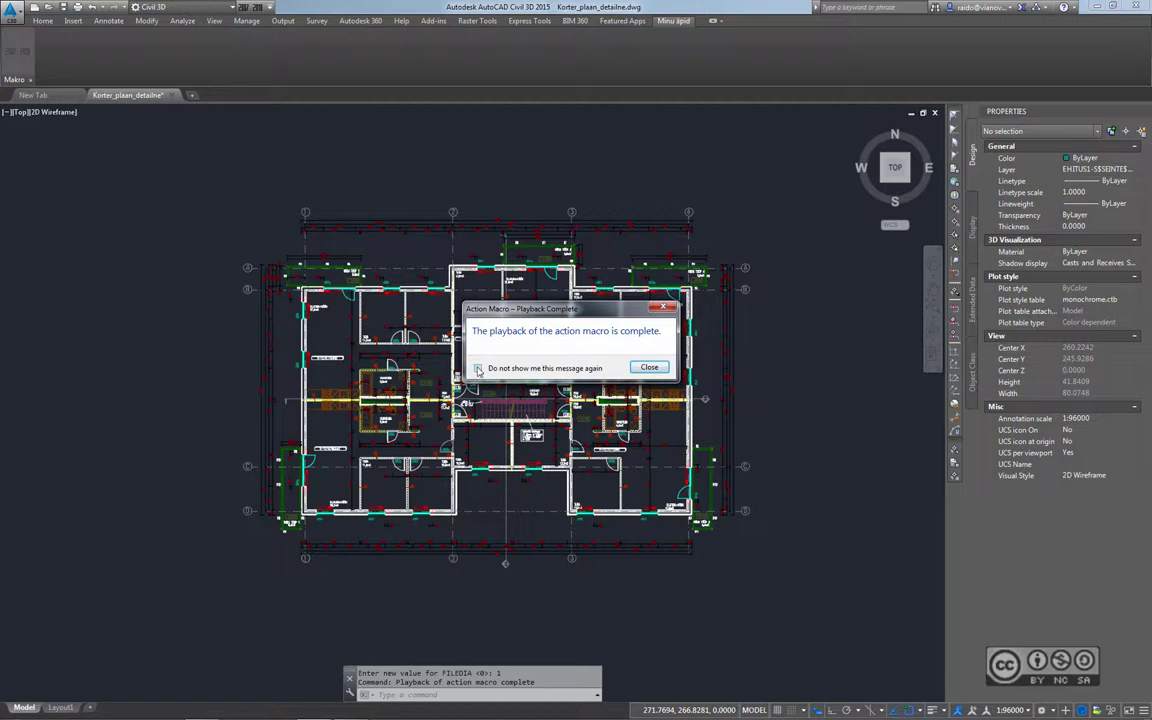
pyautogui.click(649, 367)
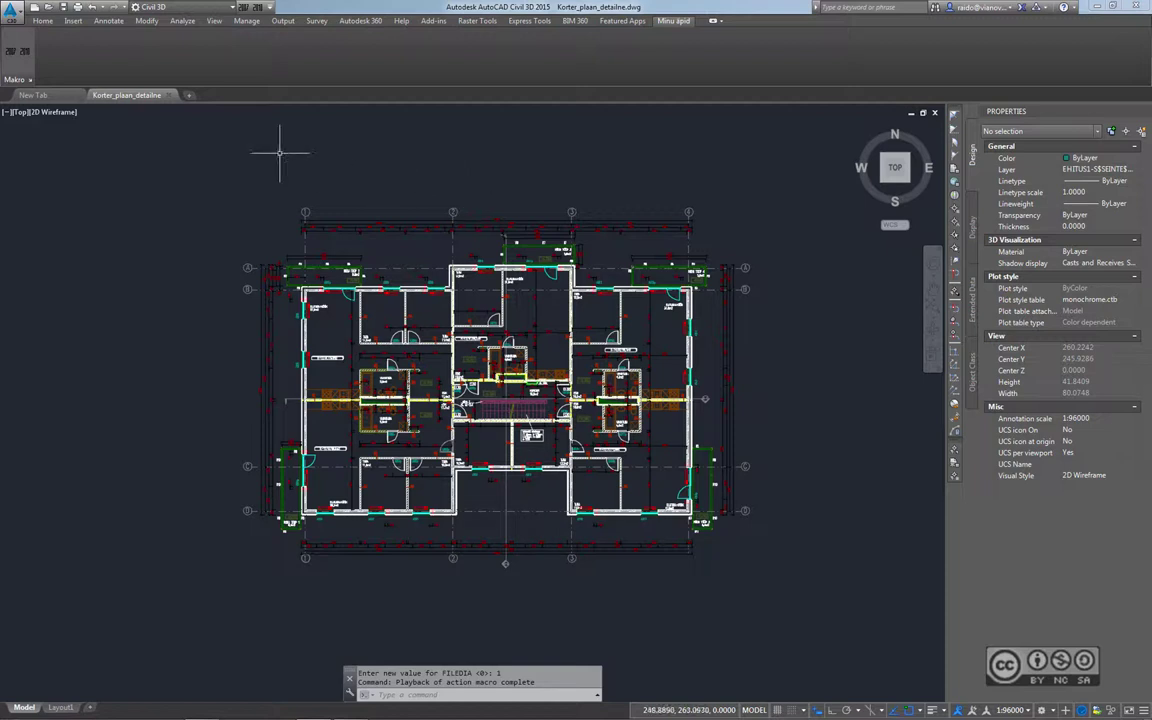
# Close Korter_plaan_detailne.dwg and reopen it to check the saved file
pyautogui.click(169, 95)
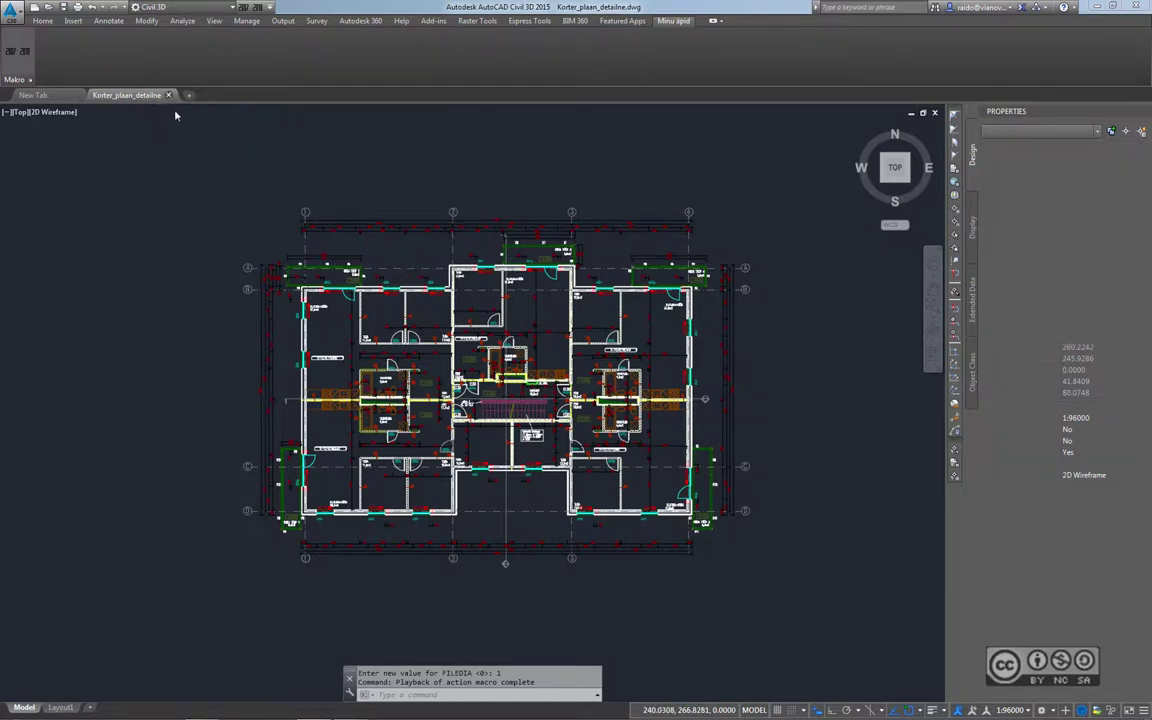
pyautogui.hotkey('ctrl', 'o')
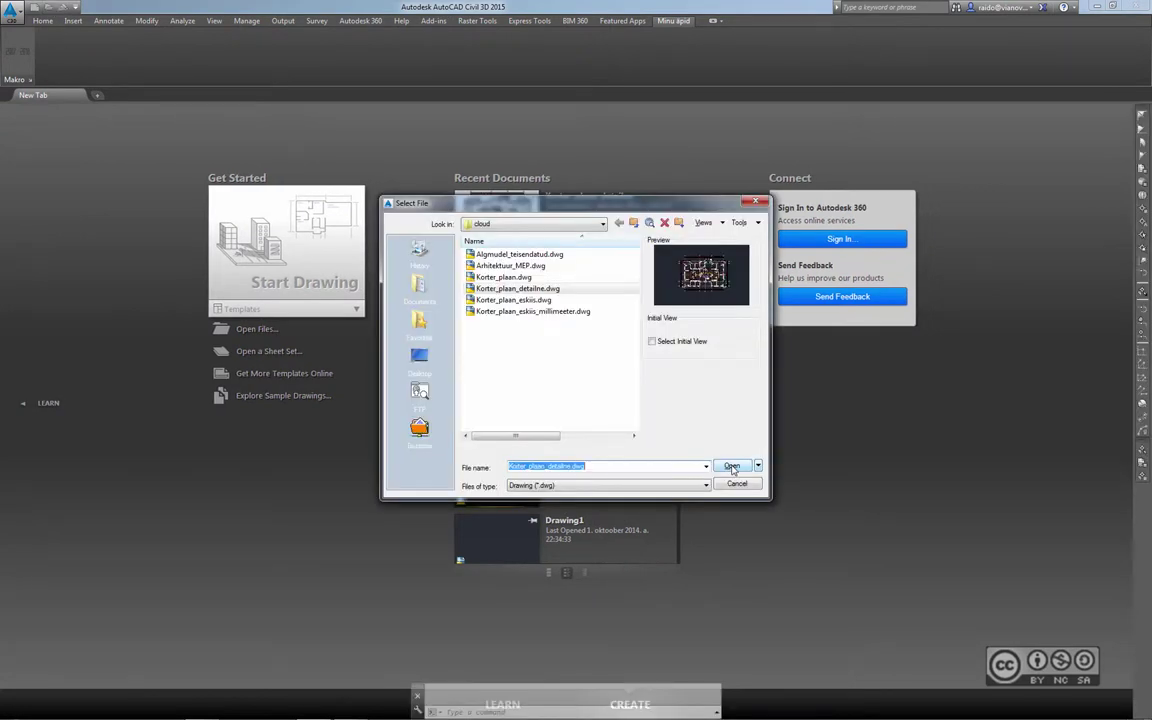
pyautogui.click(663, 465)
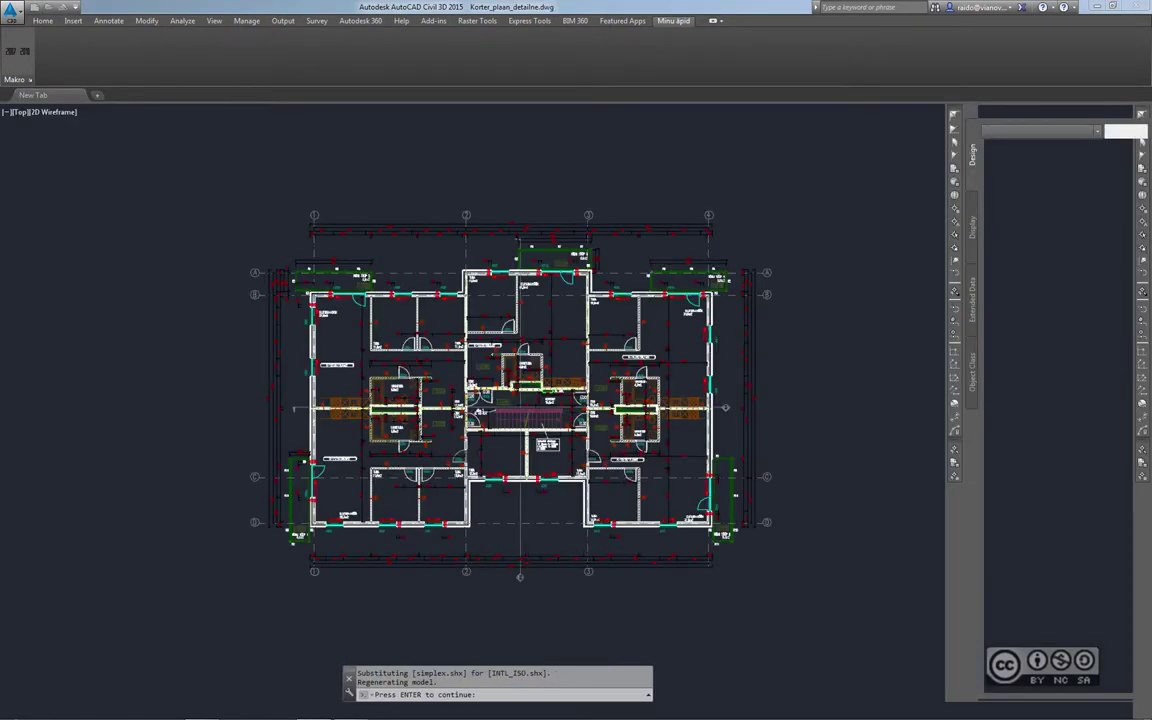
pyautogui.press('Return')
# Review the command history, dismiss Playback Complete, and close the drawing
pyautogui.press('F2')
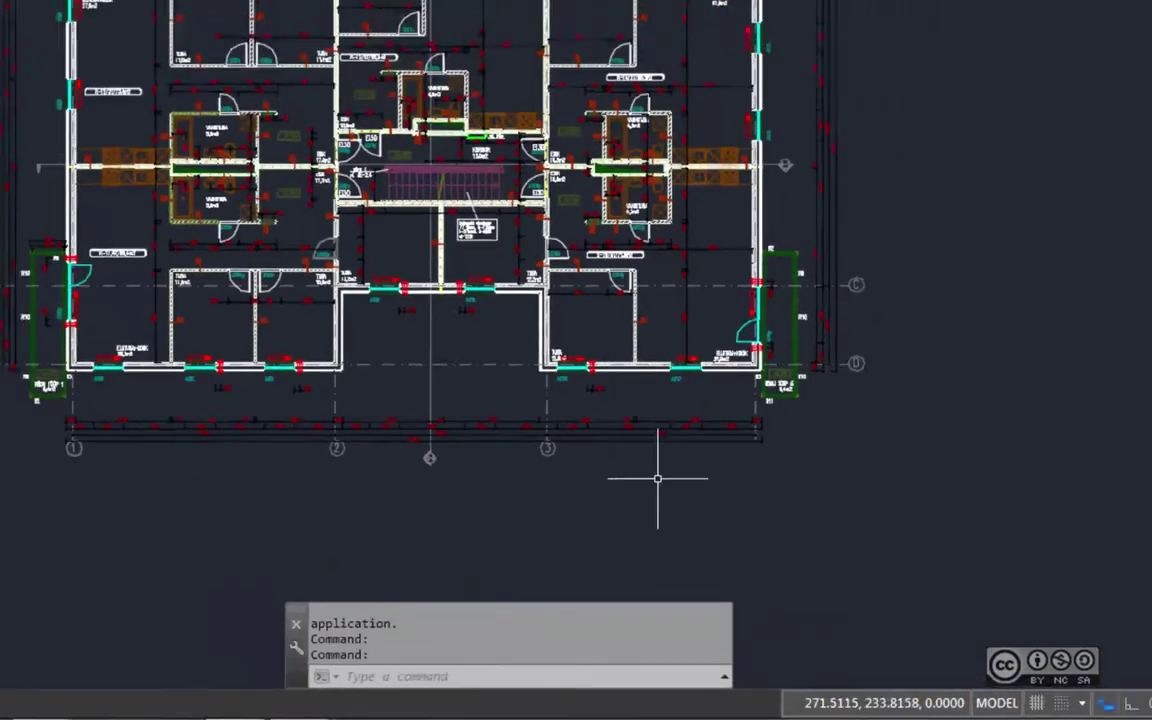
pyautogui.click(656, 476)
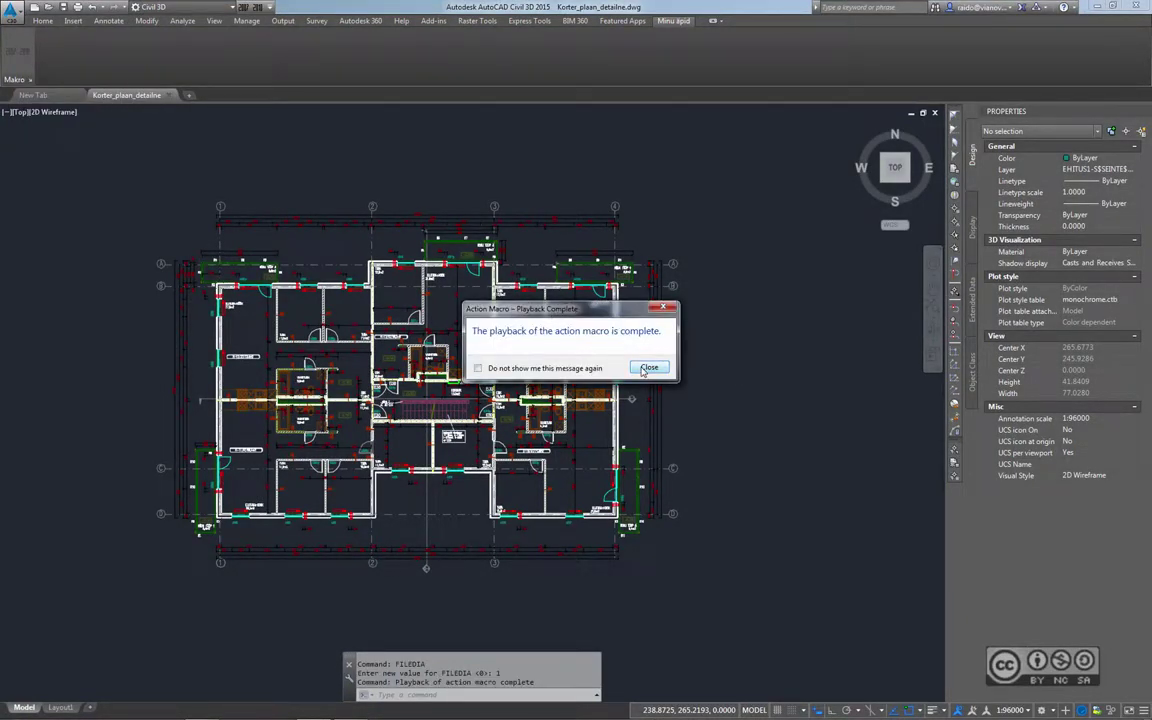
pyautogui.click(648, 368)
pyautogui.click(168, 95)
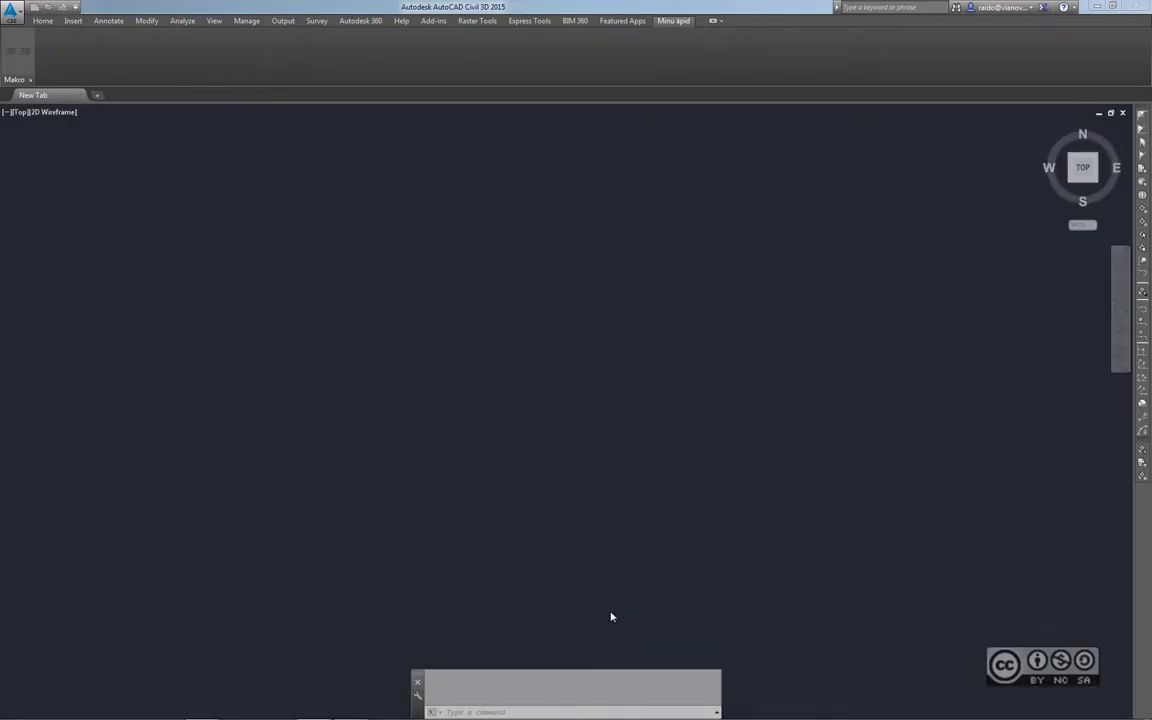
# Reopen Korter_plaan_detailne.dwg and show the Tool Palettes with the Salvesta kui DWG 2007/2010 tools
pyautogui.click(573, 650)
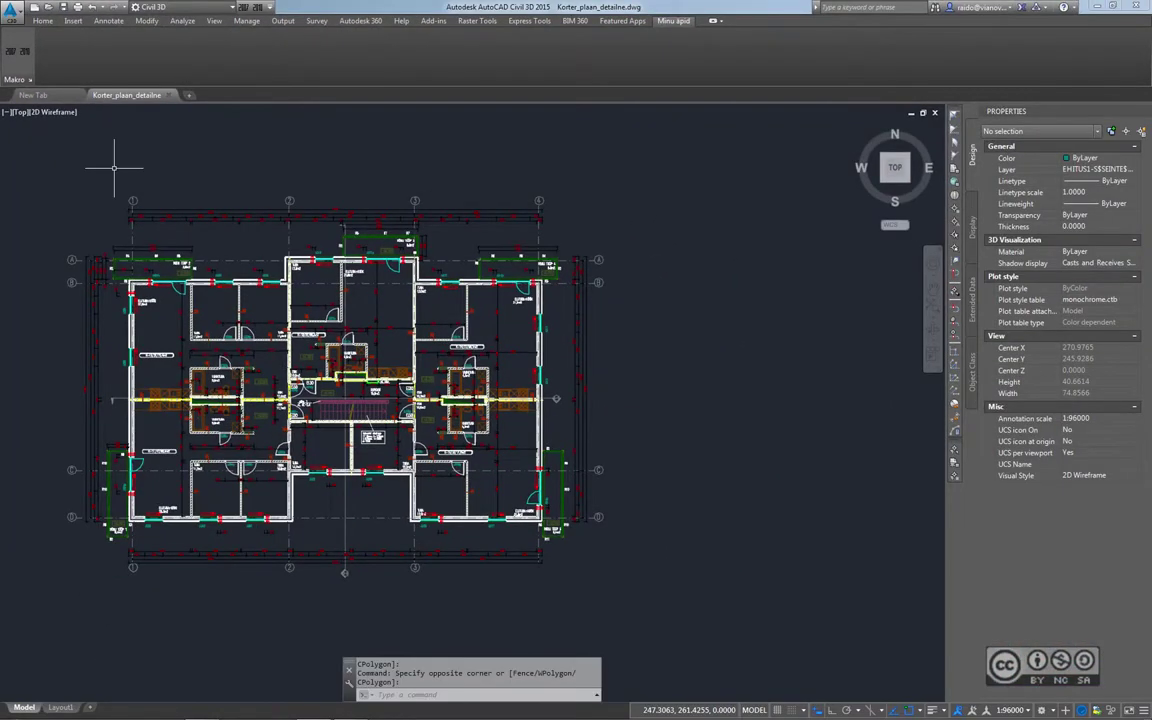
pyautogui.hotkey('ctrl', '3')
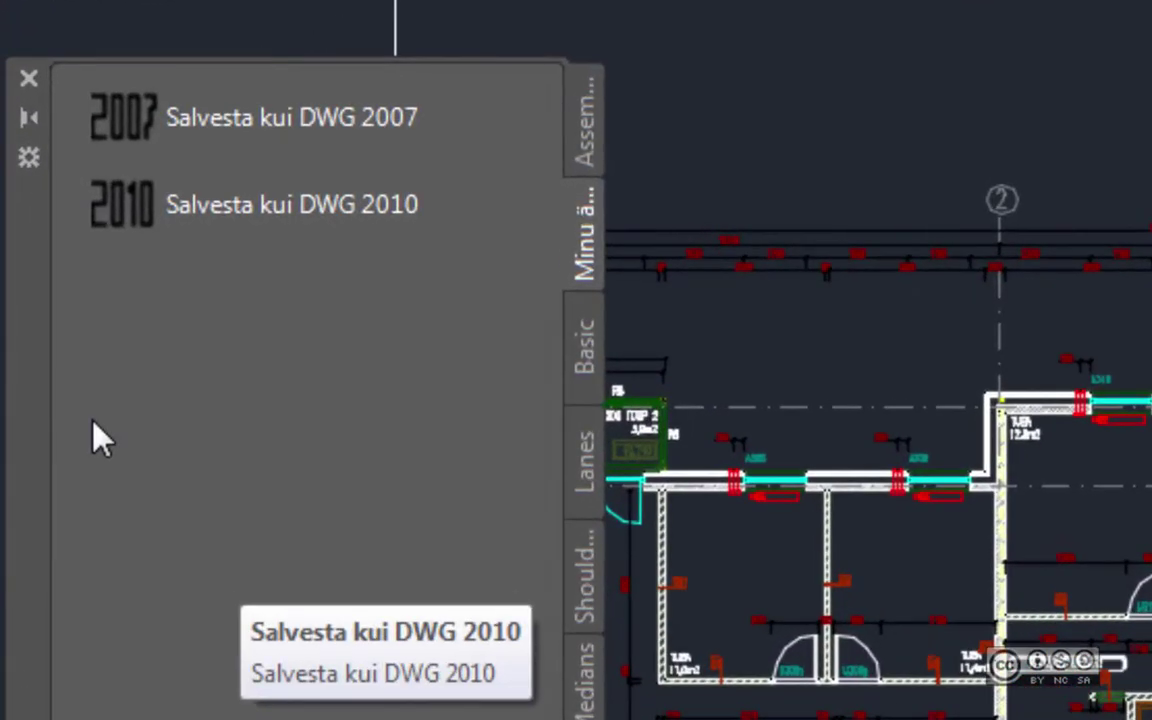